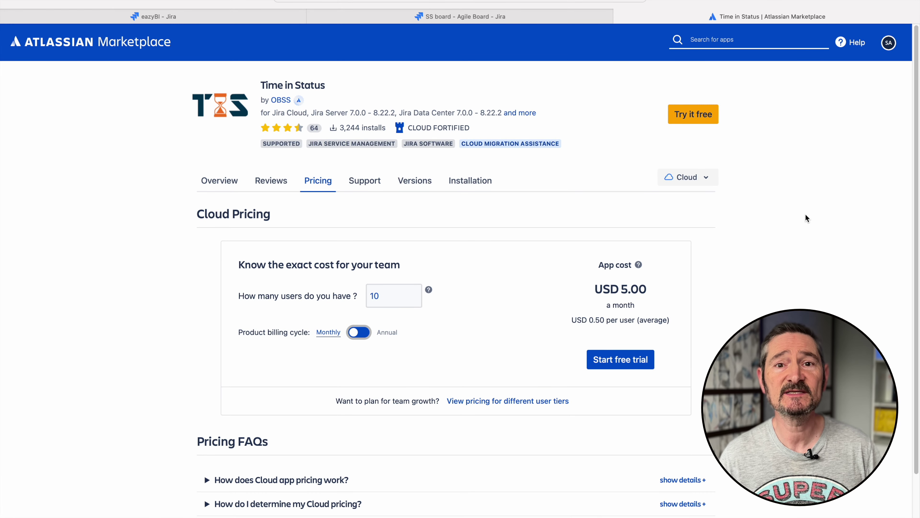
- Price Time in Status for 1000 users annually and view its Server and Data Center tiers
click(399, 302)
text(00)
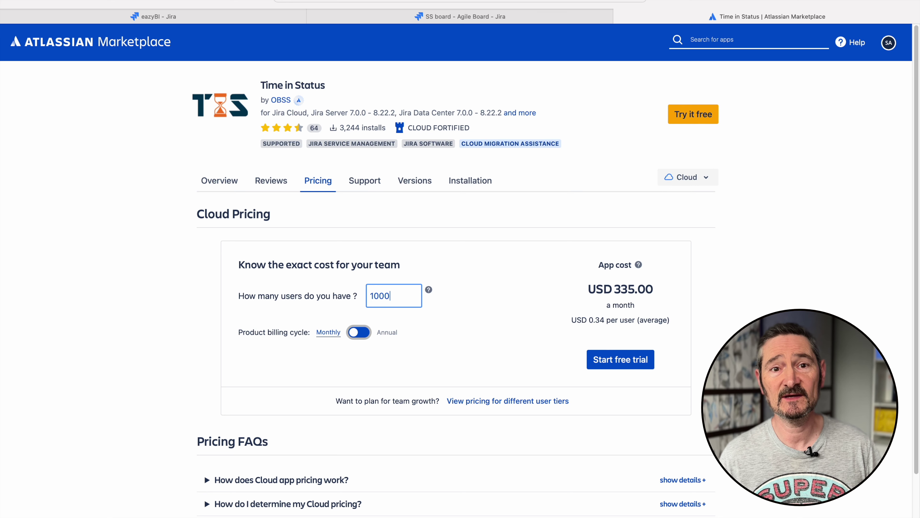
click(365, 333)
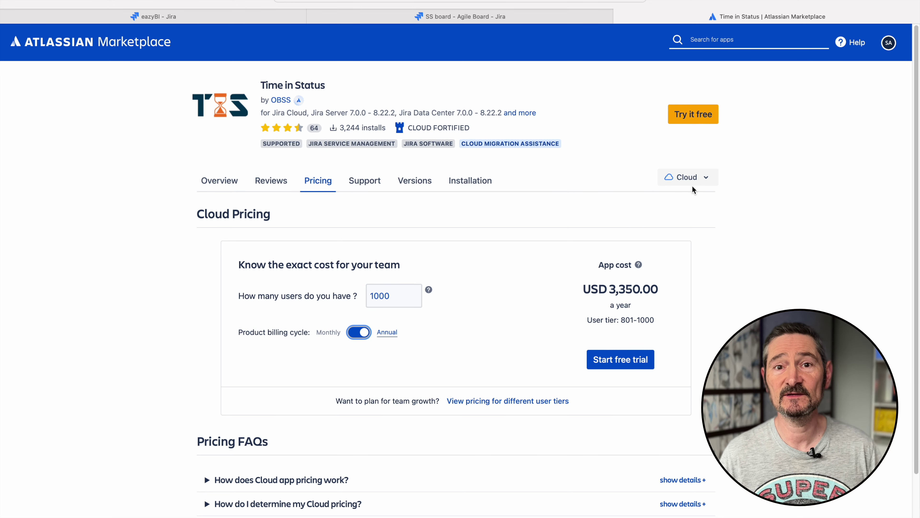
click(697, 178)
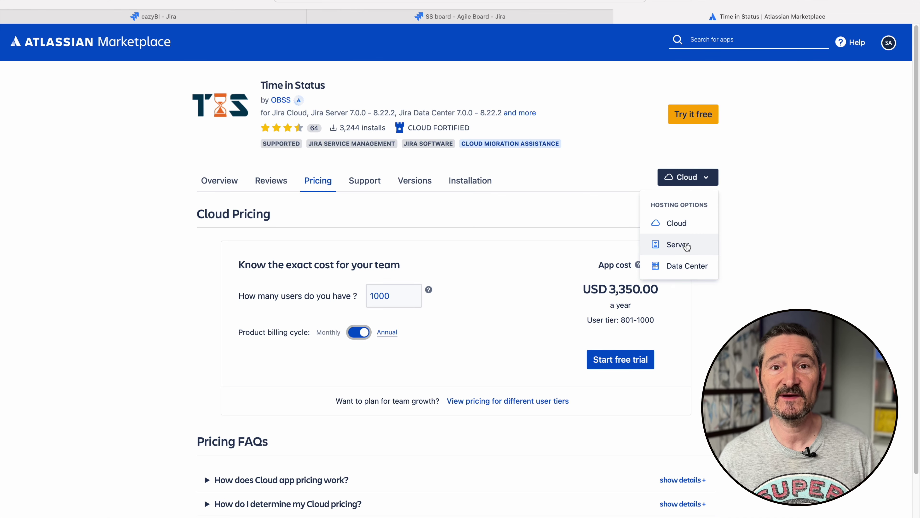
click(681, 246)
click(518, 395)
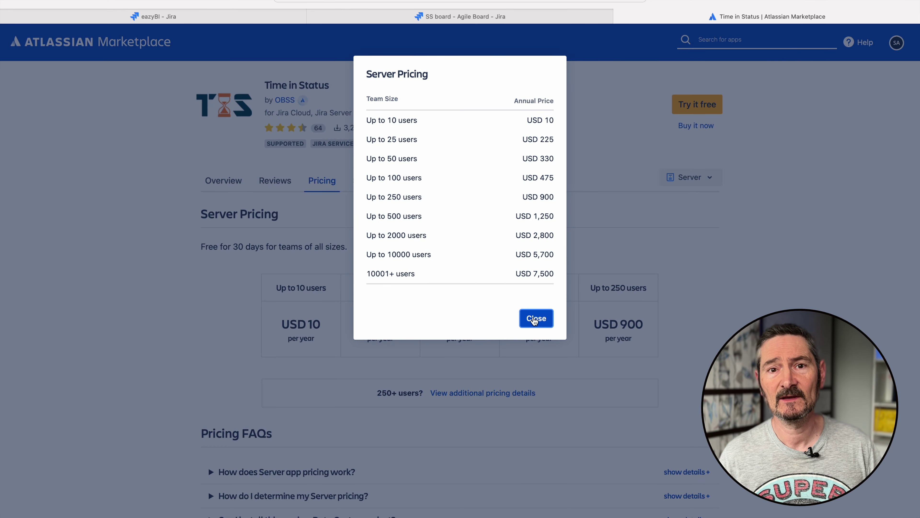
click(535, 318)
click(688, 177)
click(683, 263)
click(511, 399)
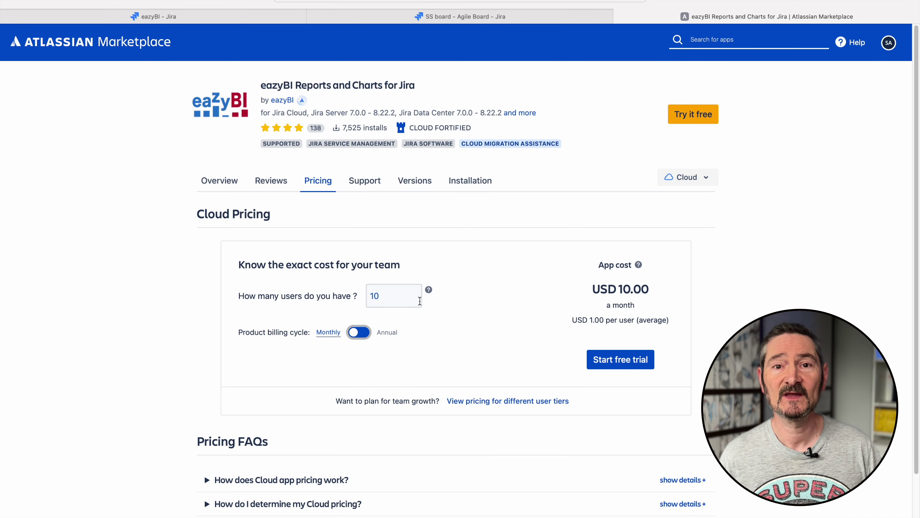
- Price eazyBI for 1000 users annually and view its Server and Data Center tiers
click(400, 300)
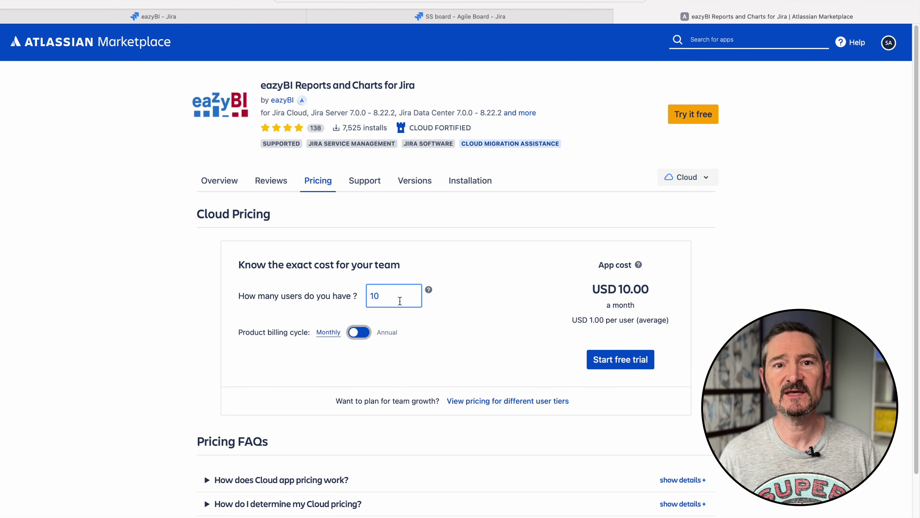
text(00)
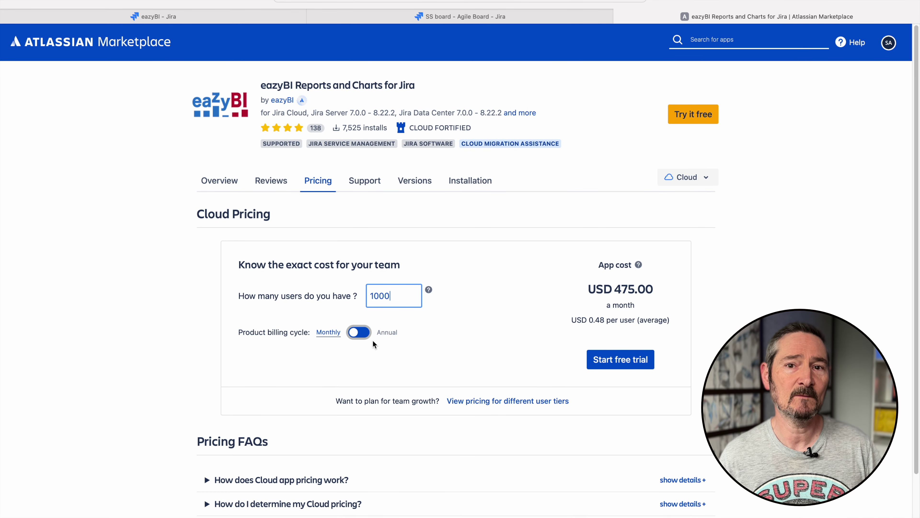
click(365, 333)
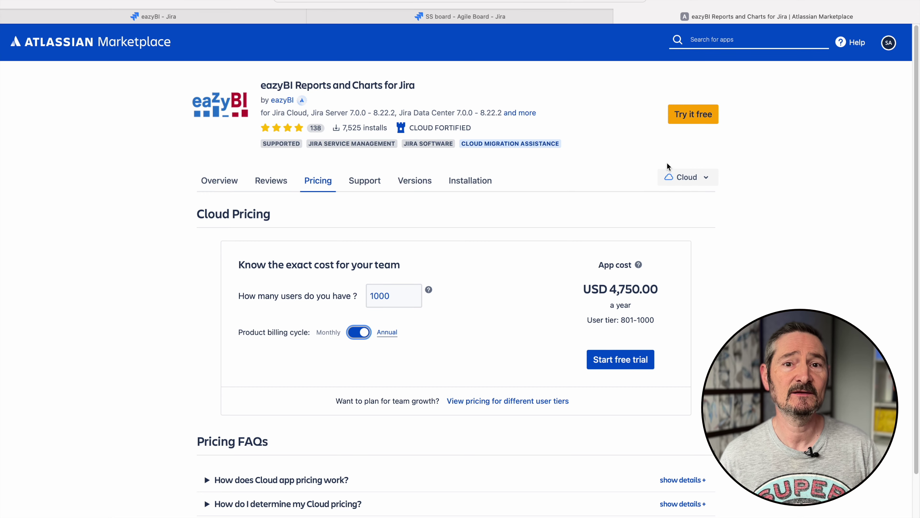
click(690, 177)
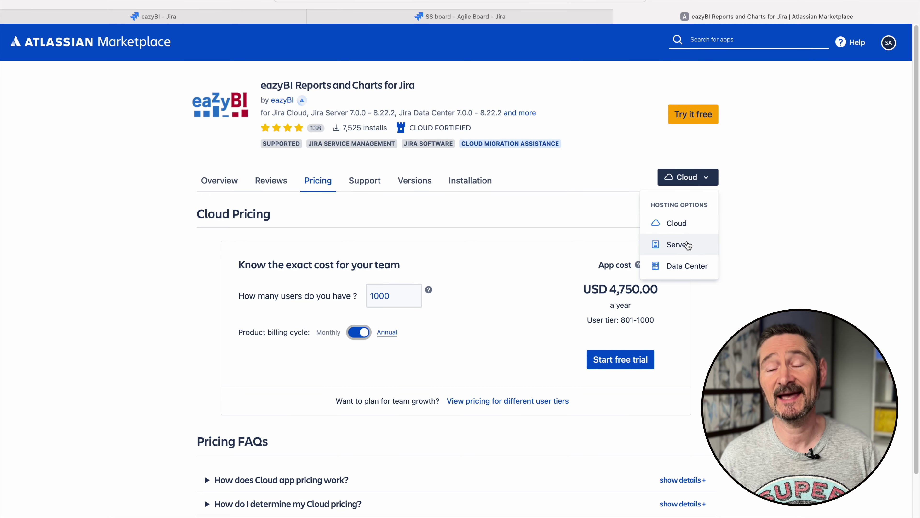
click(687, 246)
click(491, 393)
click(528, 325)
click(689, 177)
click(681, 266)
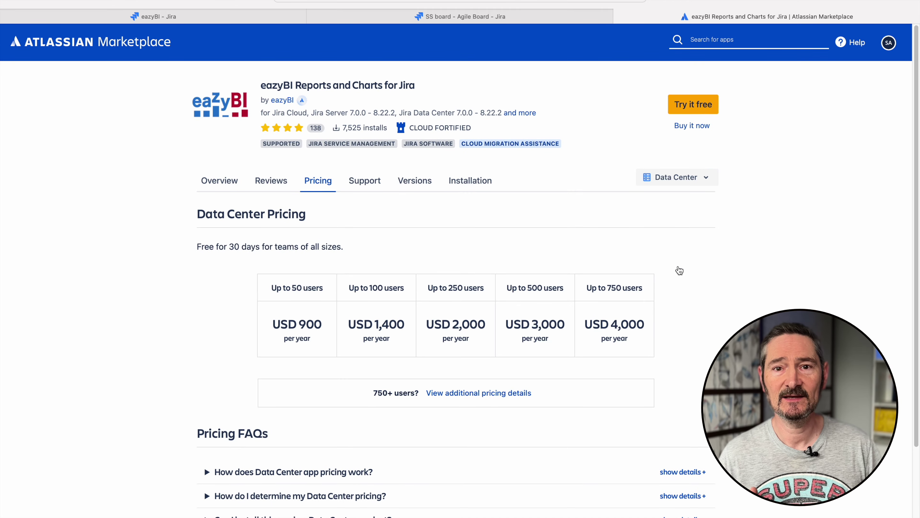
click(510, 395)
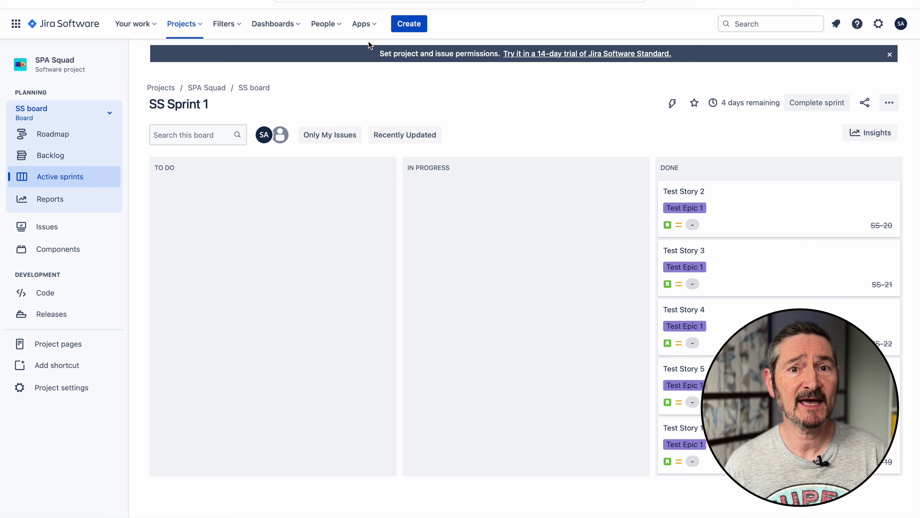
- Launch TiS - Time Reports and filter the issue type to Story
click(370, 32)
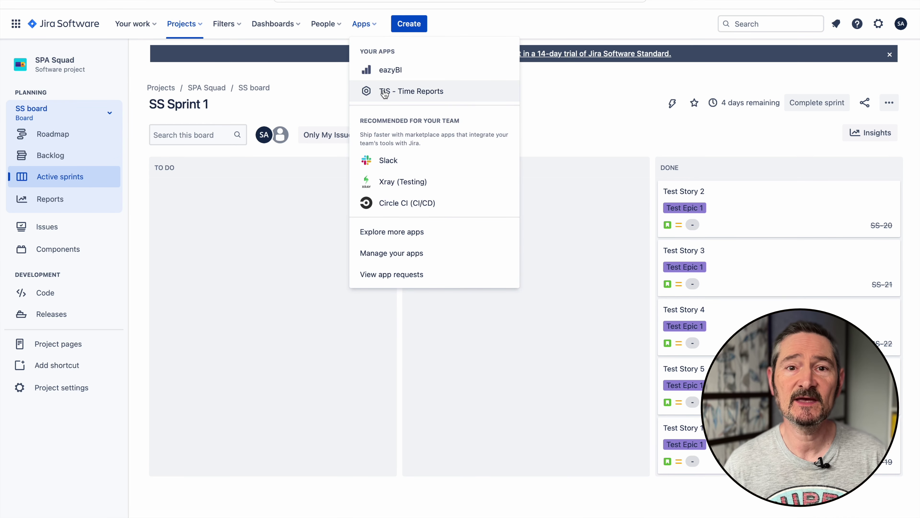
click(385, 90)
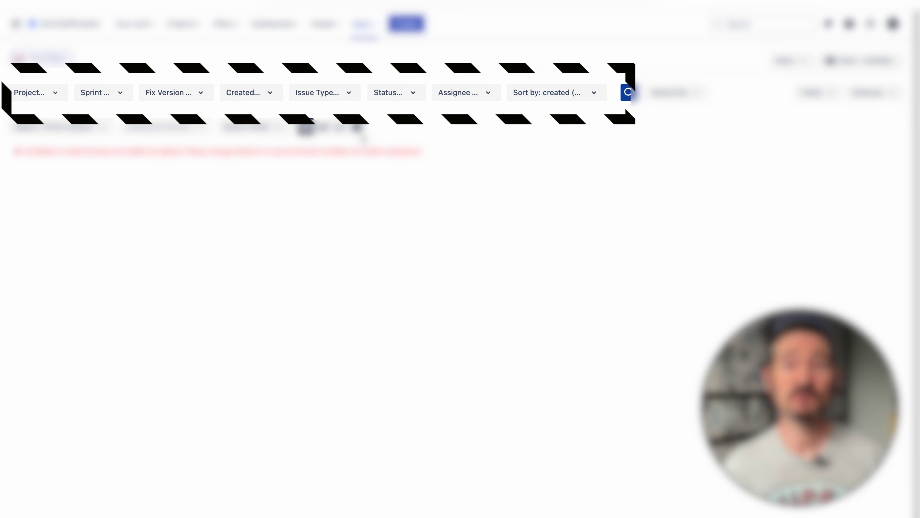
click(351, 95)
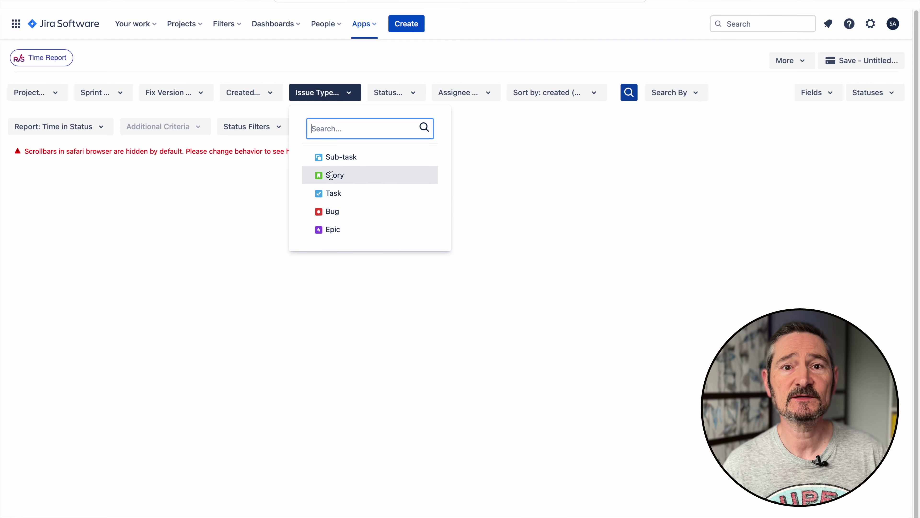
click(331, 175)
click(263, 196)
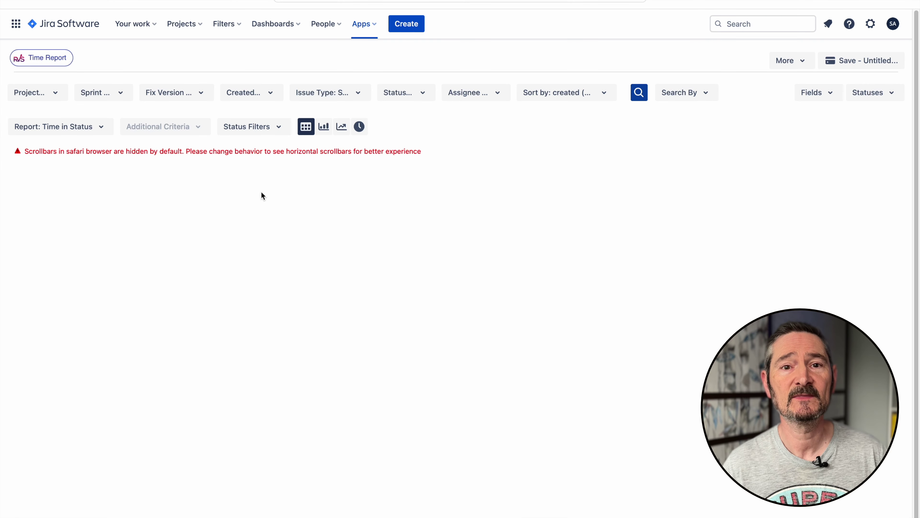
- Switch the report type to Status Transition Dates
click(100, 127)
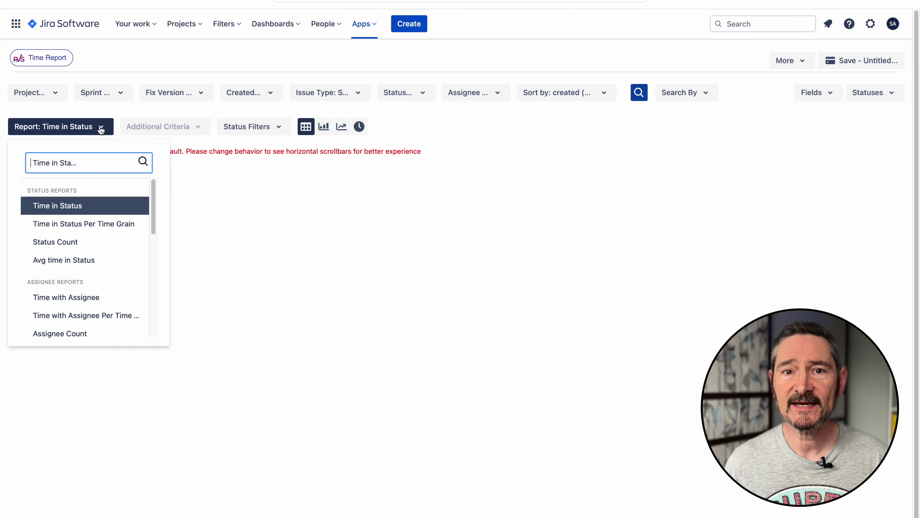
scroll(103, 231, down, 3)
scroll(103, 232, down, 6)
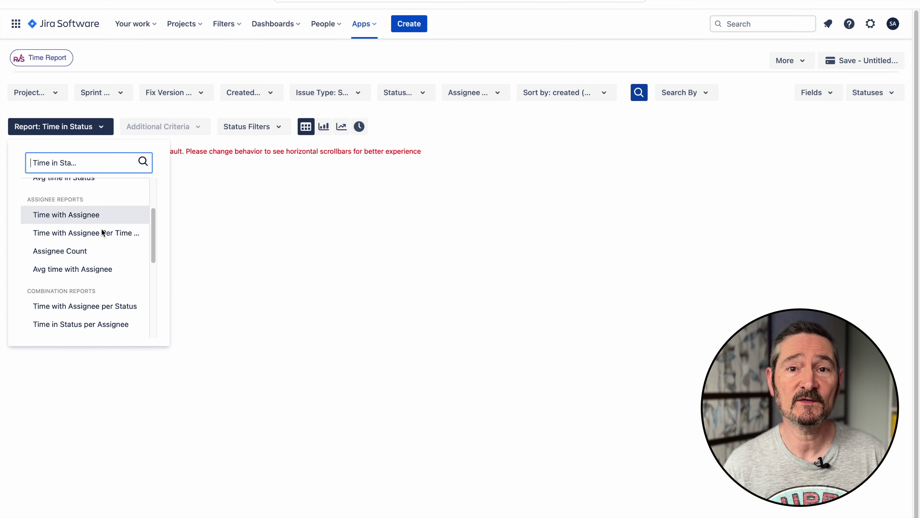
scroll(102, 233, down, 2)
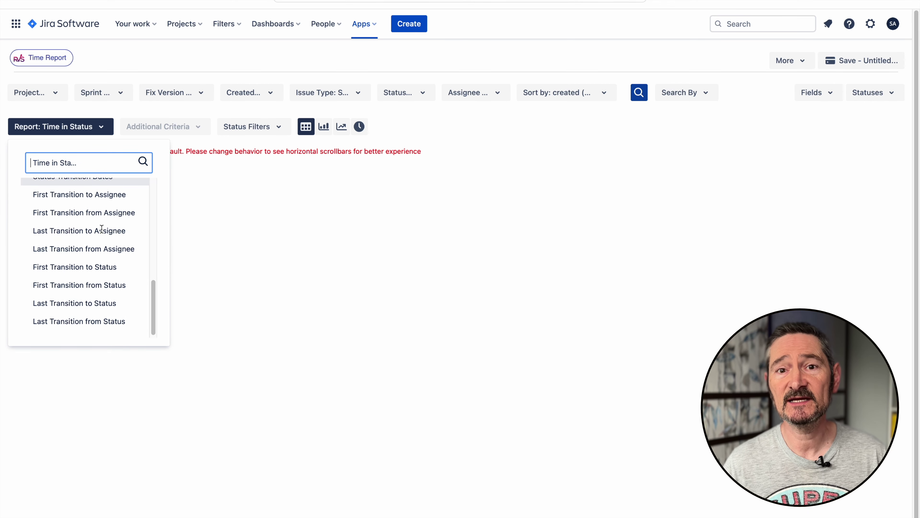
scroll(103, 233, up, 3)
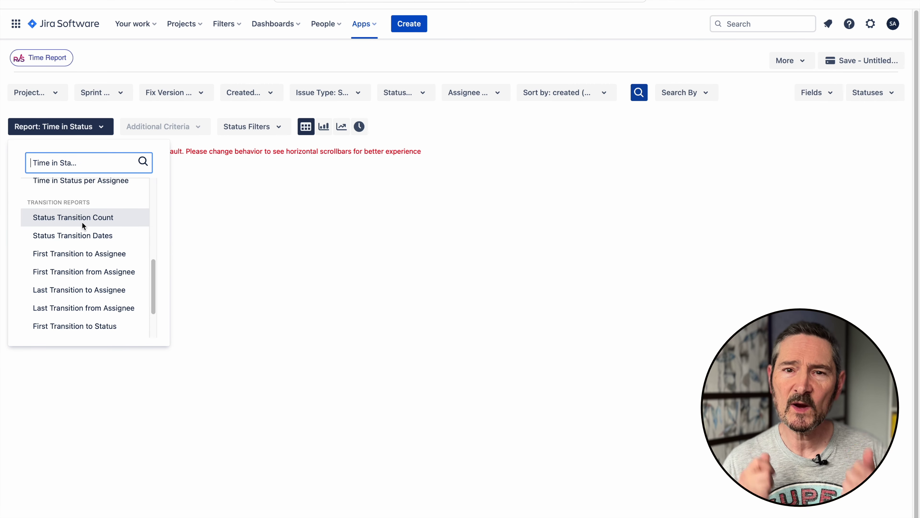
click(76, 235)
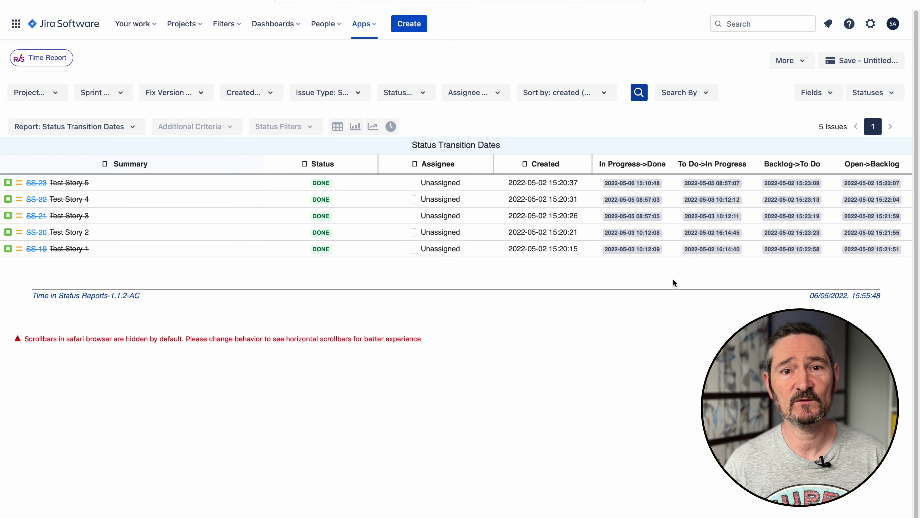
- Export the report as CSV with the default separator
click(804, 62)
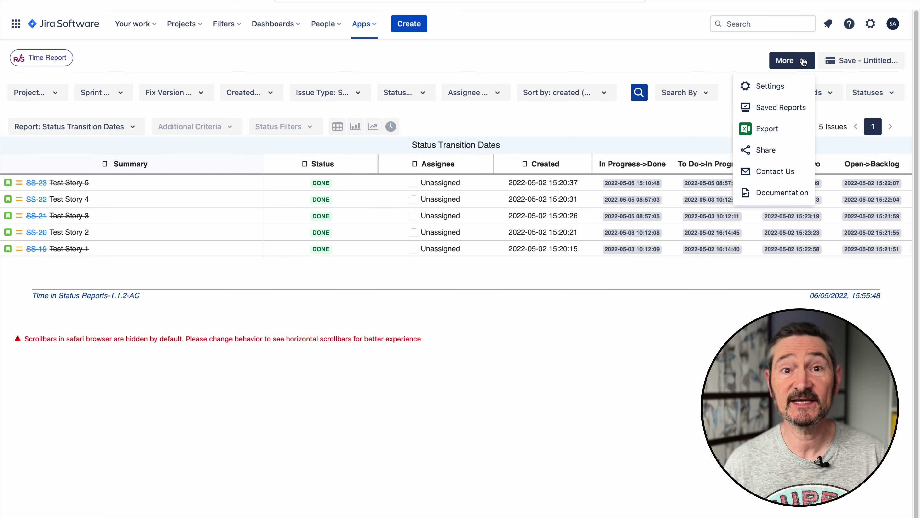
click(767, 129)
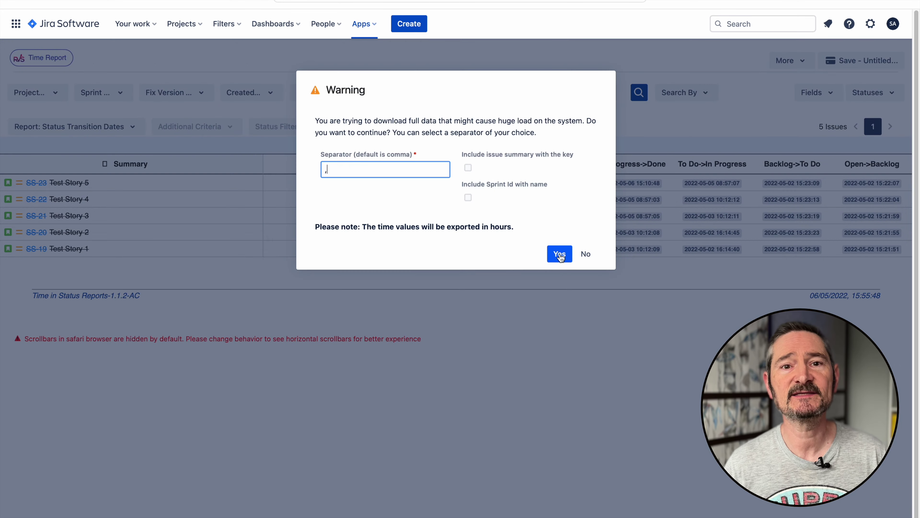
click(559, 255)
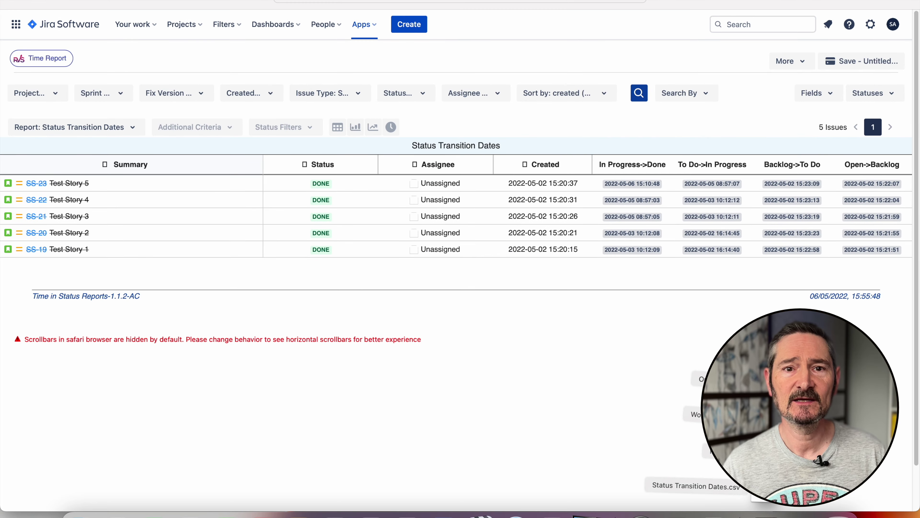
- Open Status Transition Dates.csv from Downloads in a maximized Excel window
click(699, 509)
right_click(365, 87)
mouse_move(384, 99)
click(545, 133)
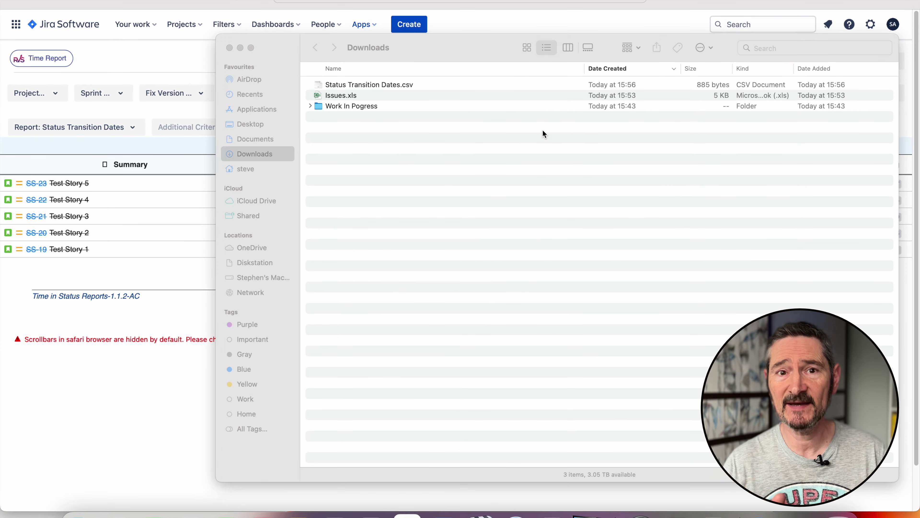
click(118, 29)
- Autofit and widen date columns E through I so every date is readable
double_click(185, 95)
double_click(235, 95)
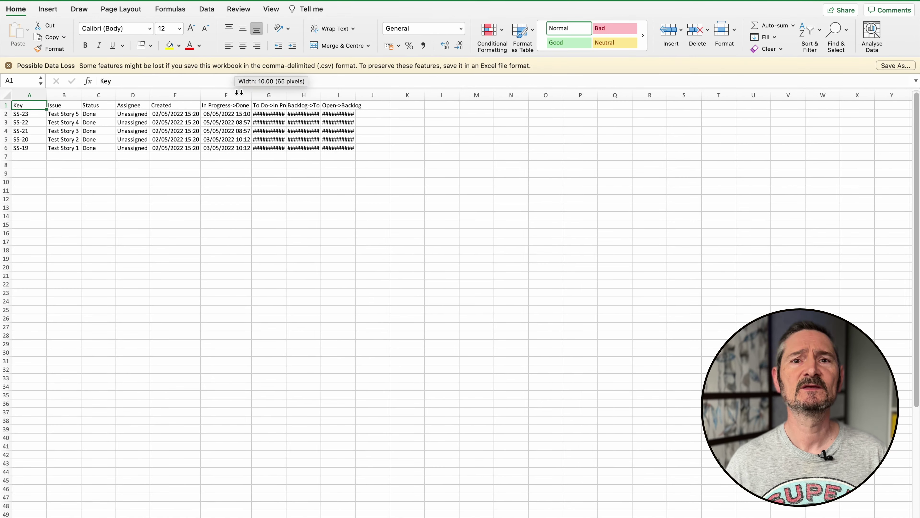
double_click(286, 95)
double_click(336, 95)
double_click(390, 95)
scroll(688, 404, up, 3)
drag(590, 99, 569, 99)
click(463, 97)
double_click(353, 97)
double_click(282, 97)
click(277, 228)
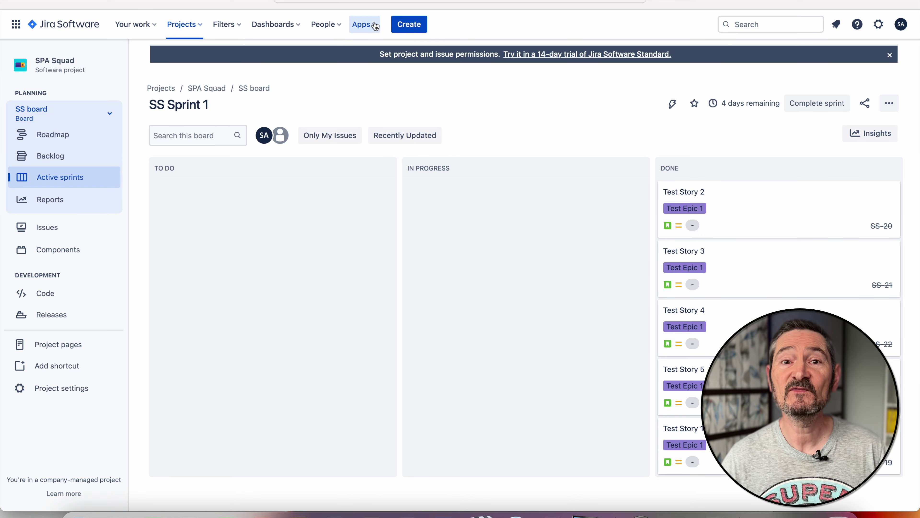
- Open the Apps menu in Jira's top navigation bar over the SPA Squad board
click(375, 25)
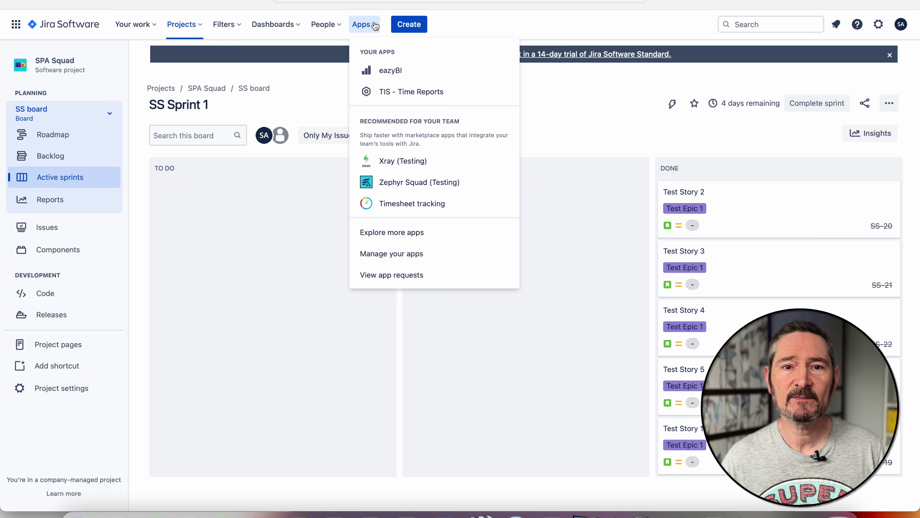
- Launch eazyBI from the Apps menu and go to its Analyze page
click(422, 71)
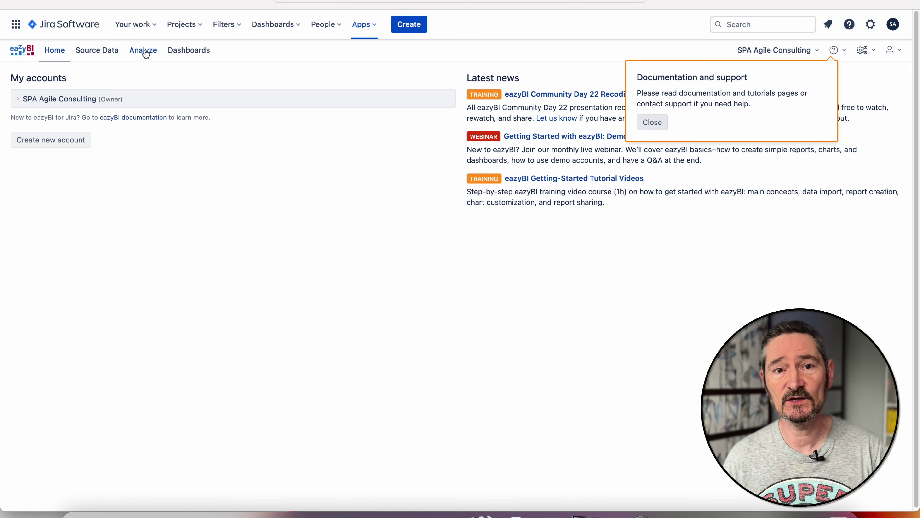
click(144, 51)
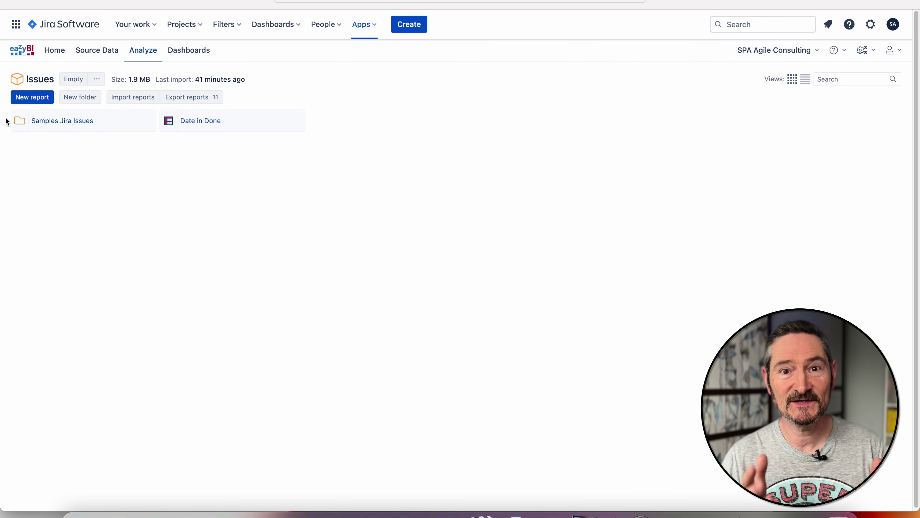
- Start a blank eazyBI Issues report with only Measures in Columns
click(33, 97)
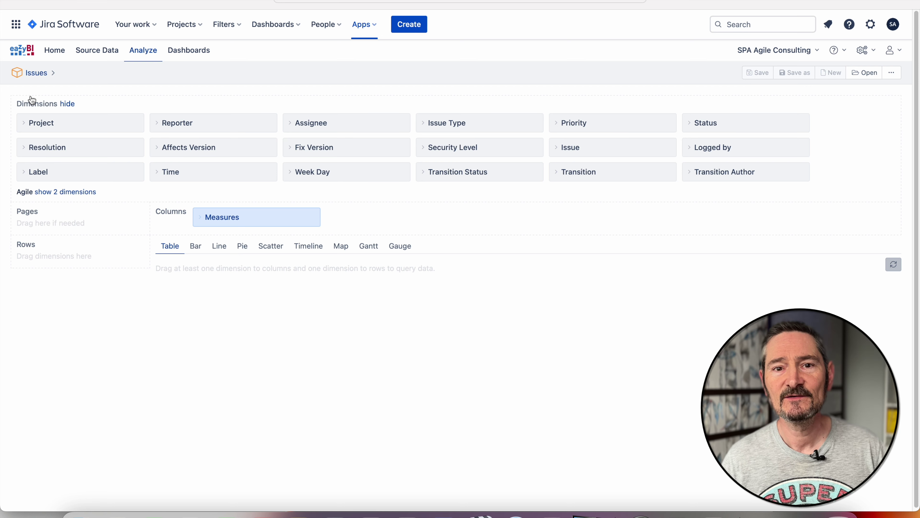
- Place Issue in Rows, Issue Type, Transition and Time in Pages, Transition Status in Columns
drag(604, 151, 70, 258)
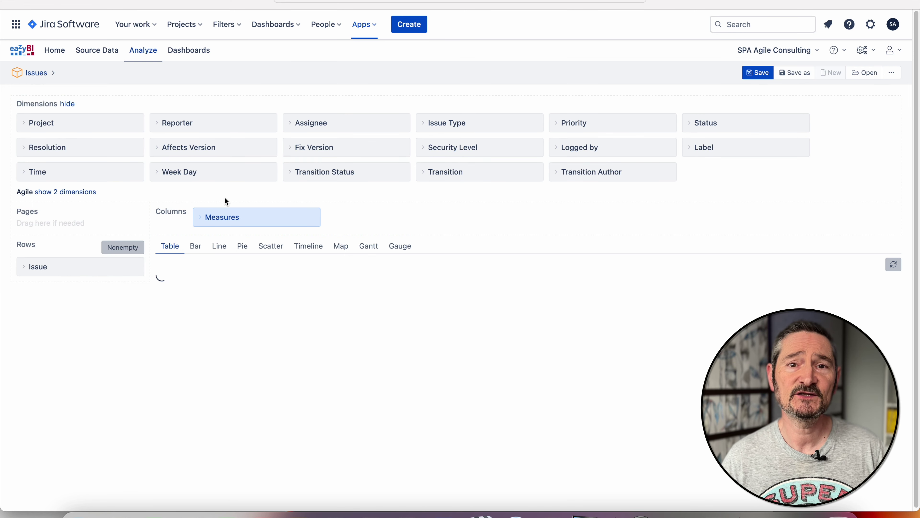
drag(469, 125, 64, 227)
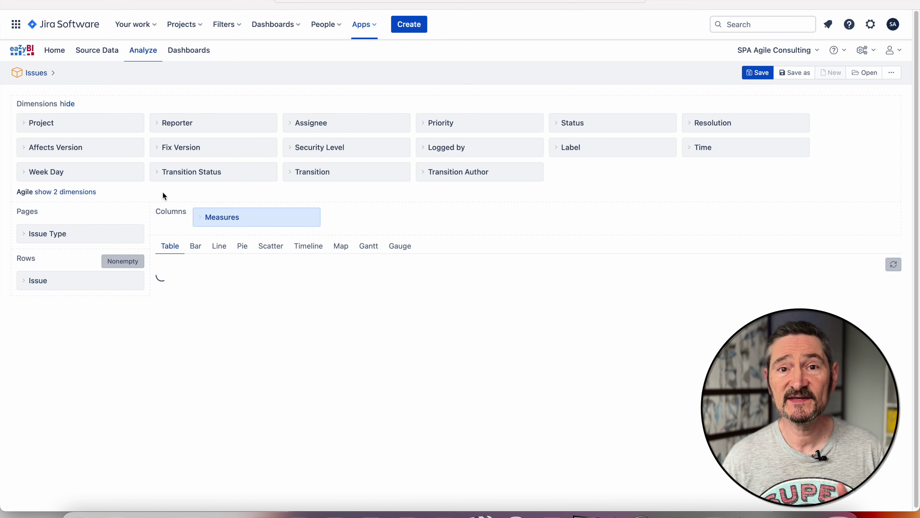
drag(308, 171, 45, 232)
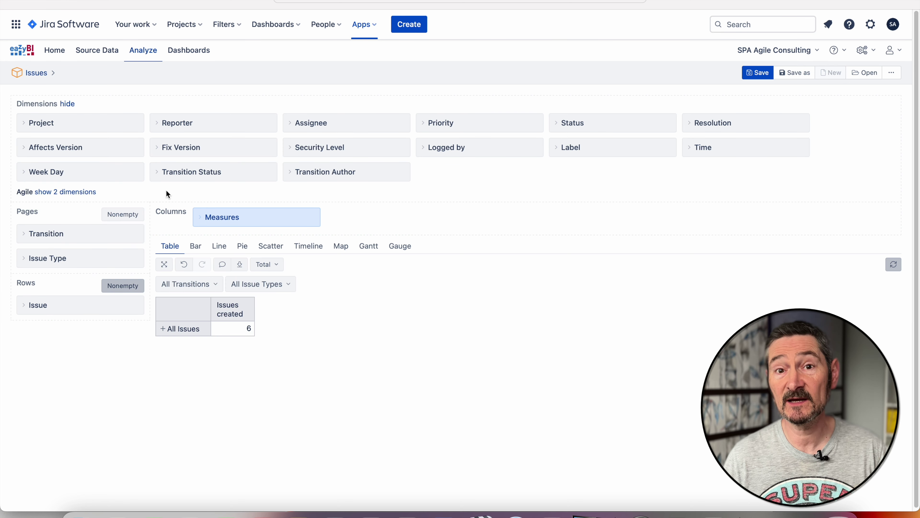
drag(742, 146, 84, 269)
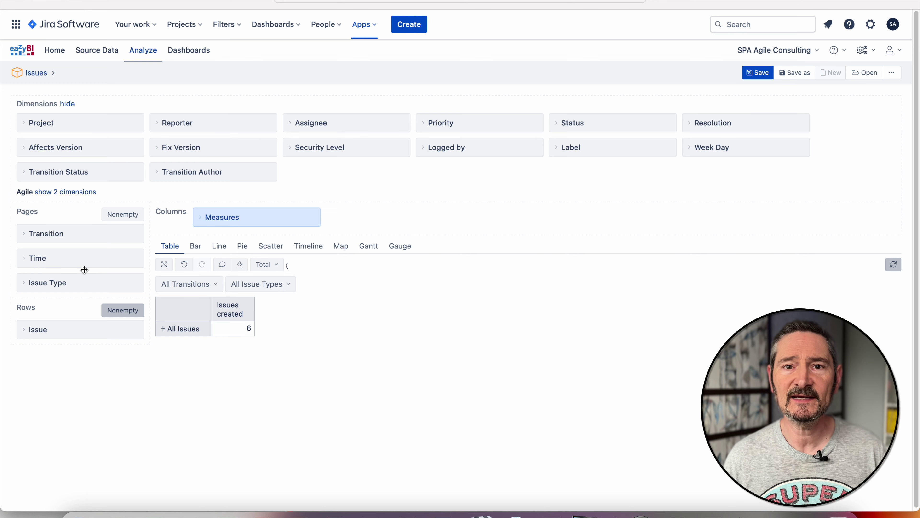
drag(101, 176, 284, 195)
drag(380, 222, 403, 223)
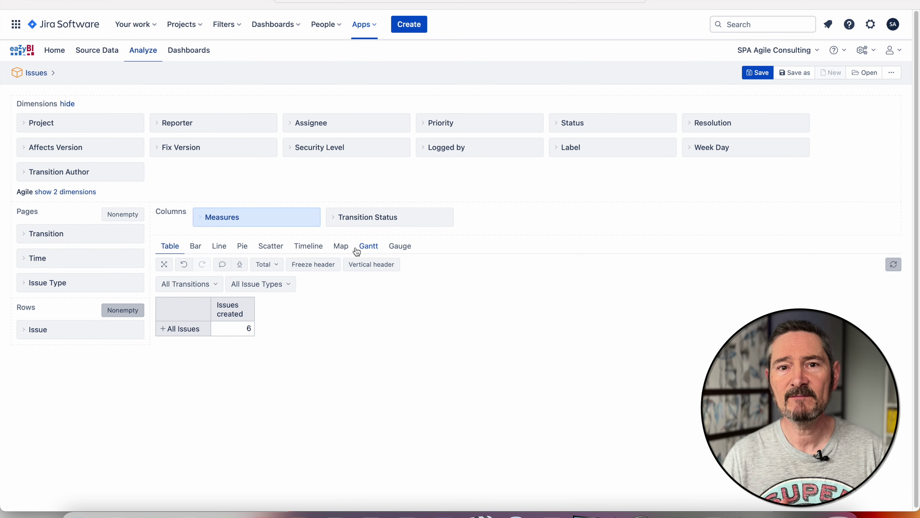
- Select the Transition to status last date measure and filter Issue Type to Story
click(199, 218)
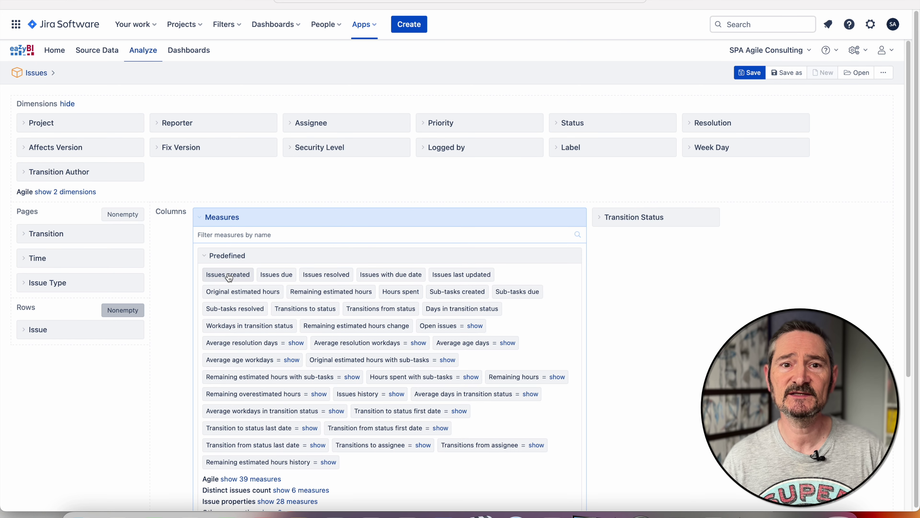
click(253, 428)
click(195, 219)
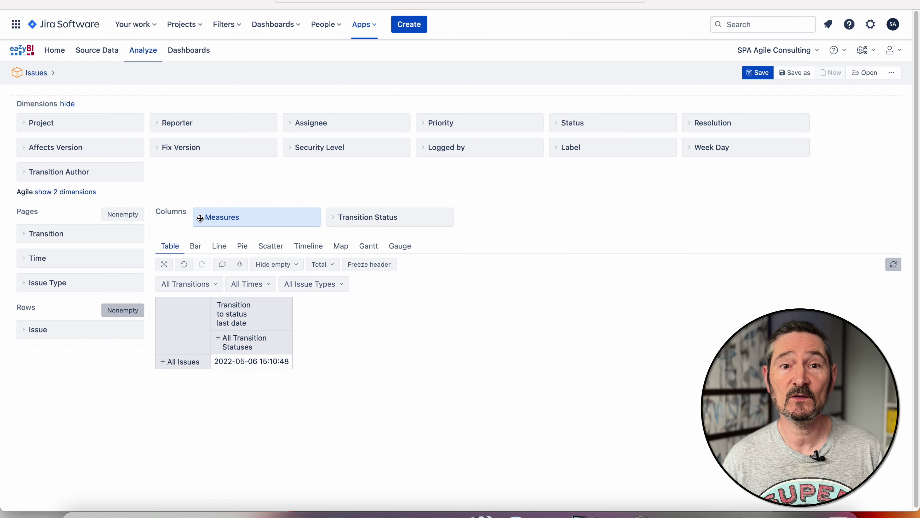
click(338, 286)
click(306, 330)
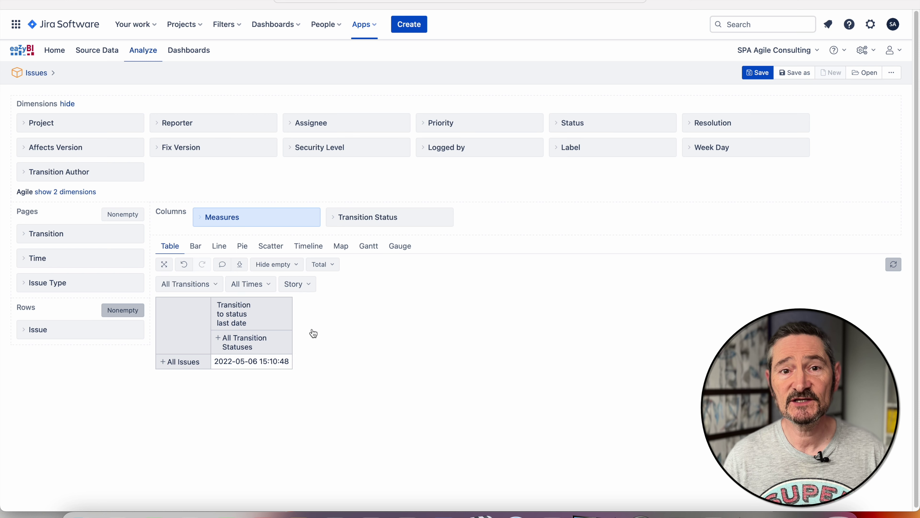
- Filter transitions to In Progress => Done and Backlog => To Do
click(216, 287)
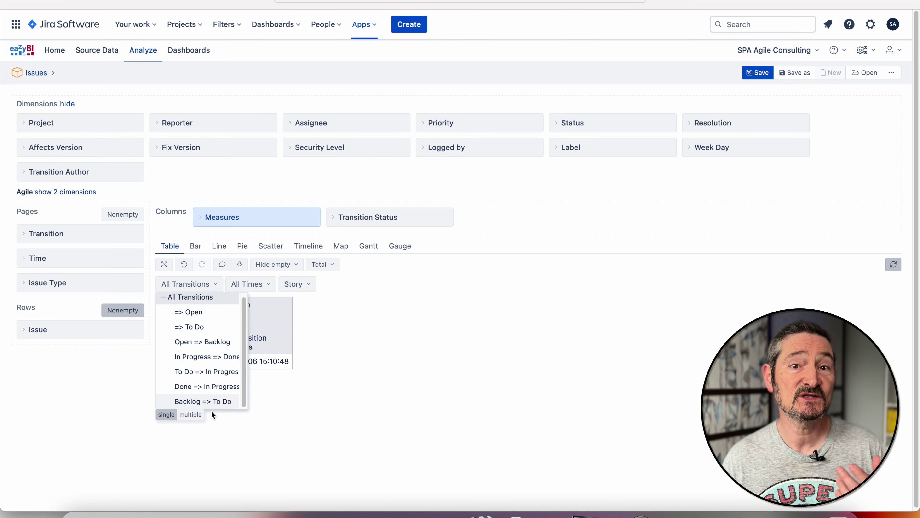
click(191, 415)
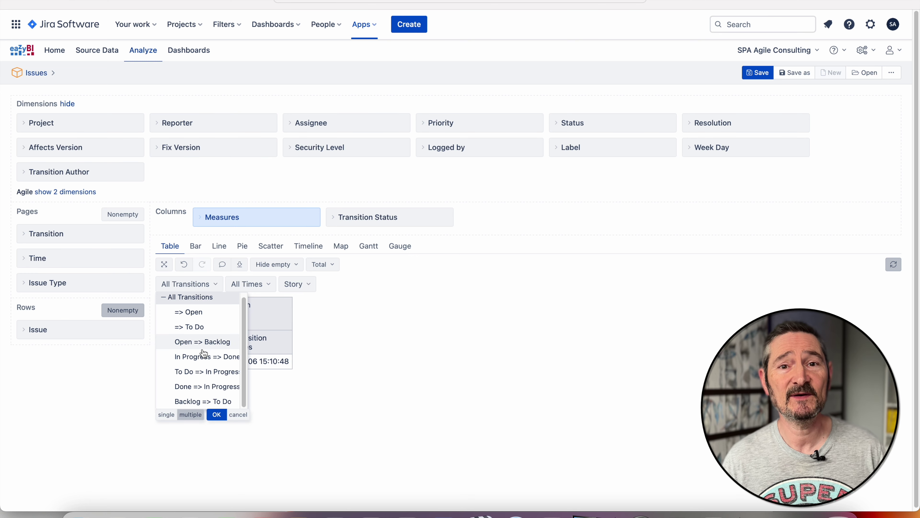
click(197, 359)
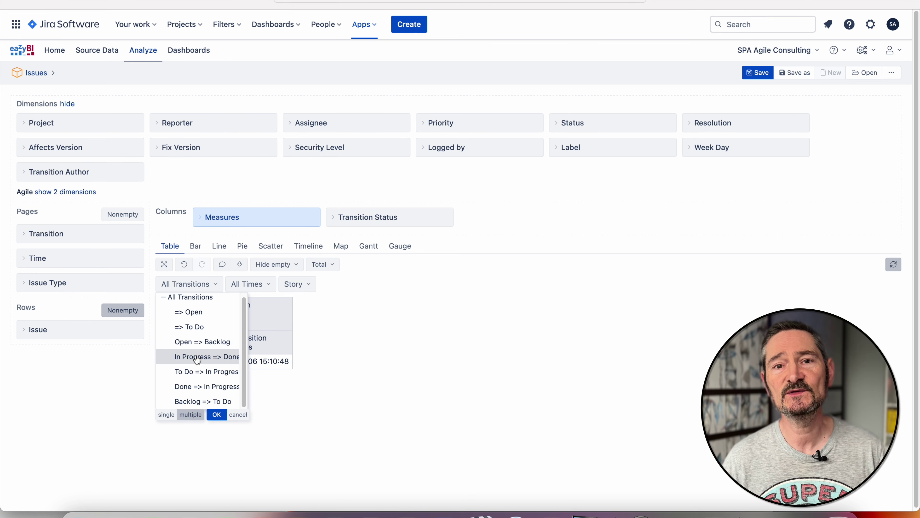
click(197, 403)
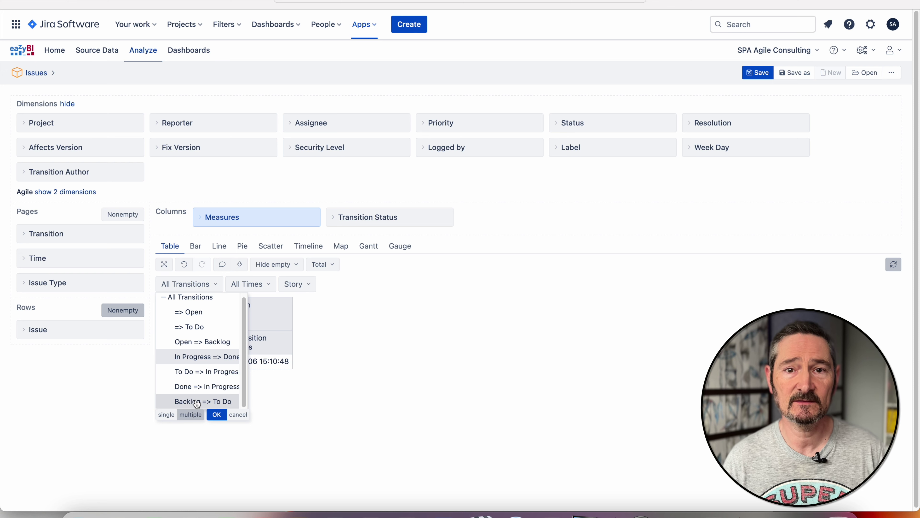
click(217, 415)
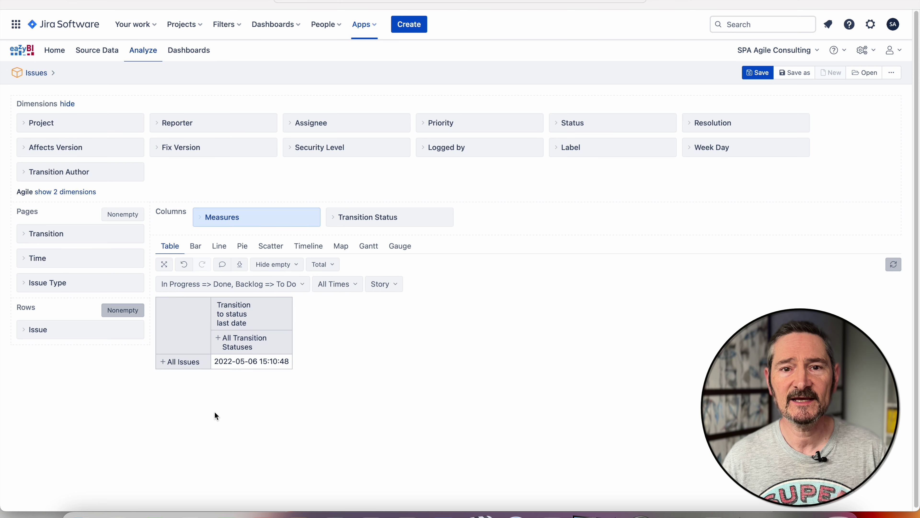
- Expand All Issues to list stories SS-19 to SS-23 and hide empty status columns
click(162, 361)
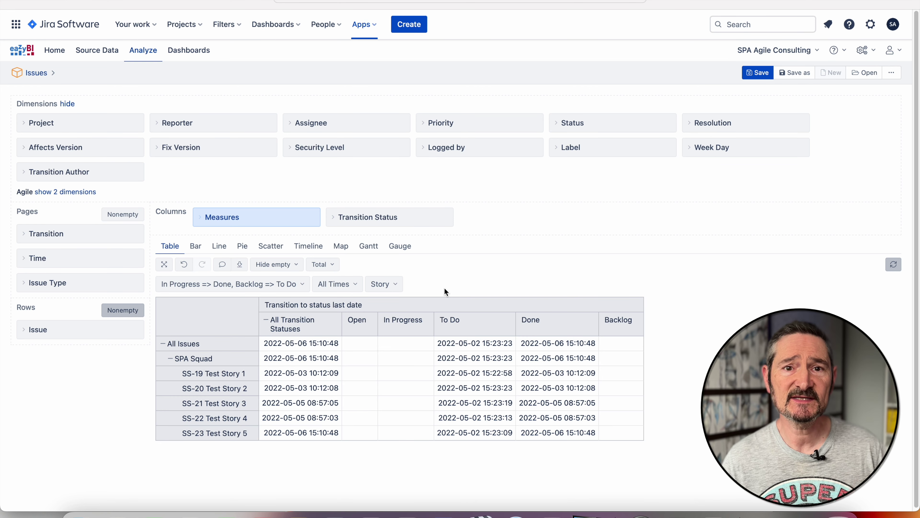
click(335, 223)
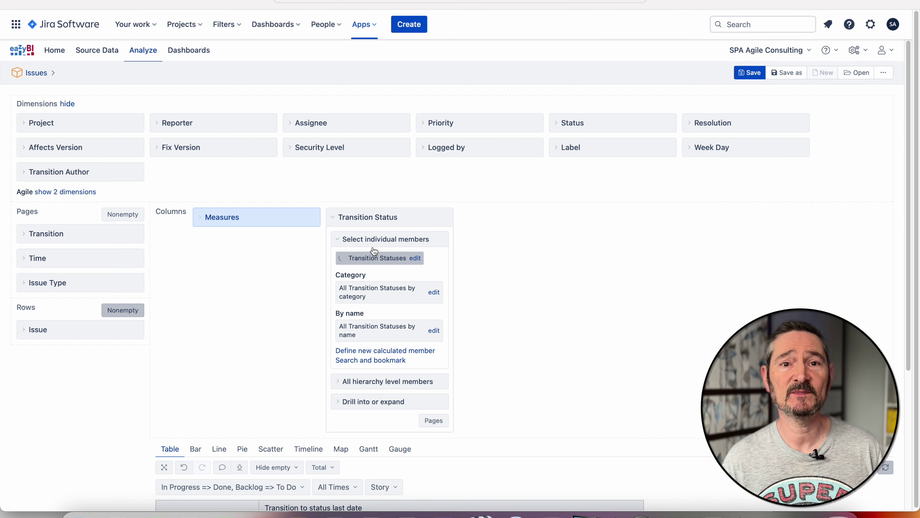
click(333, 216)
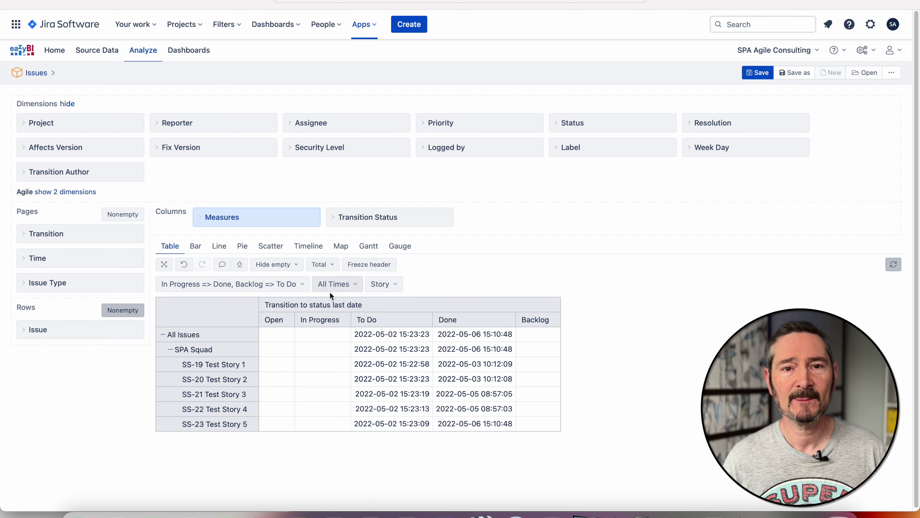
click(286, 264)
click(281, 277)
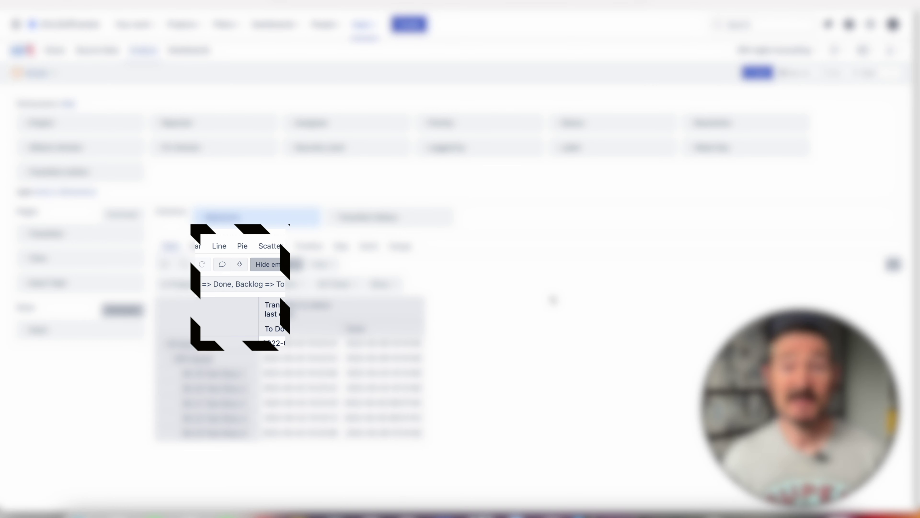
- Export the report as Issues.xls and open it from Downloads in Excel
click(244, 267)
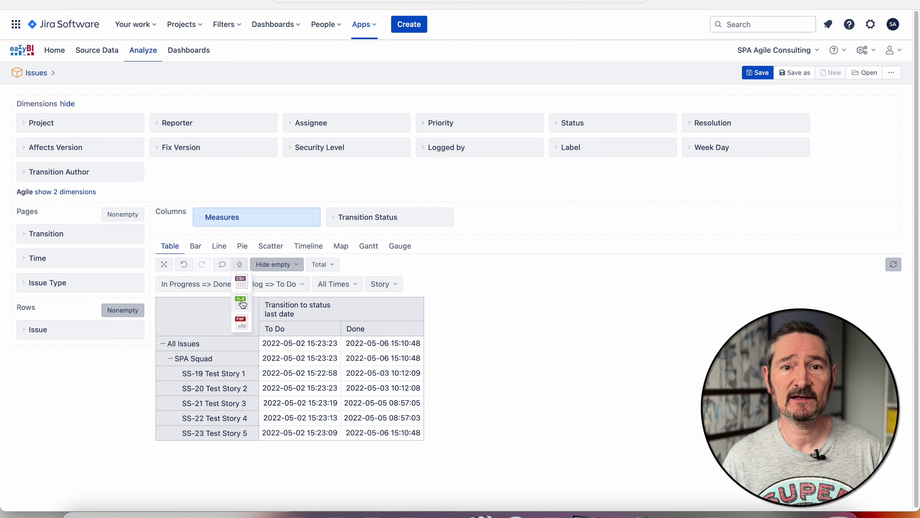
click(242, 303)
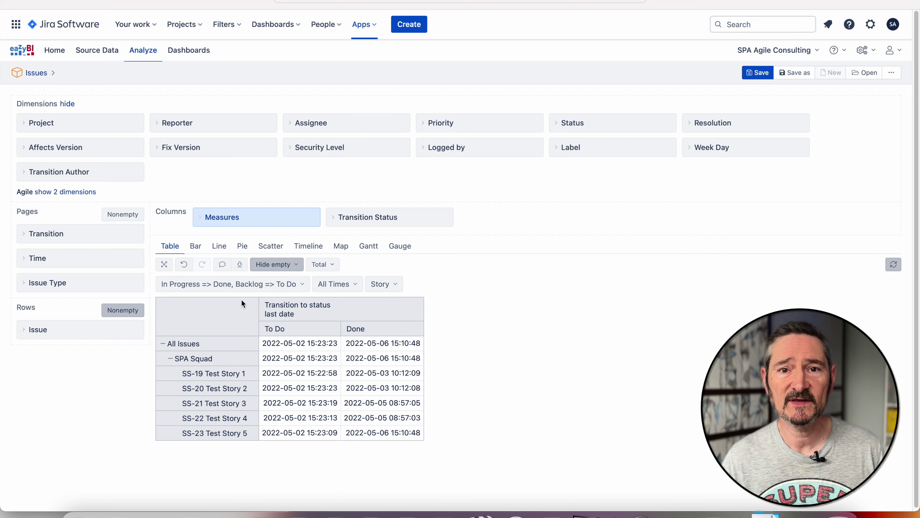
click(765, 511)
click(728, 487)
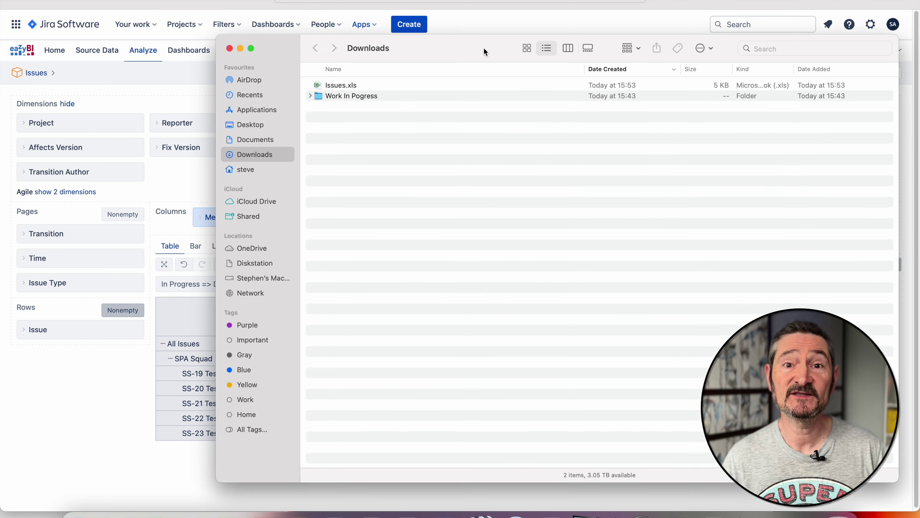